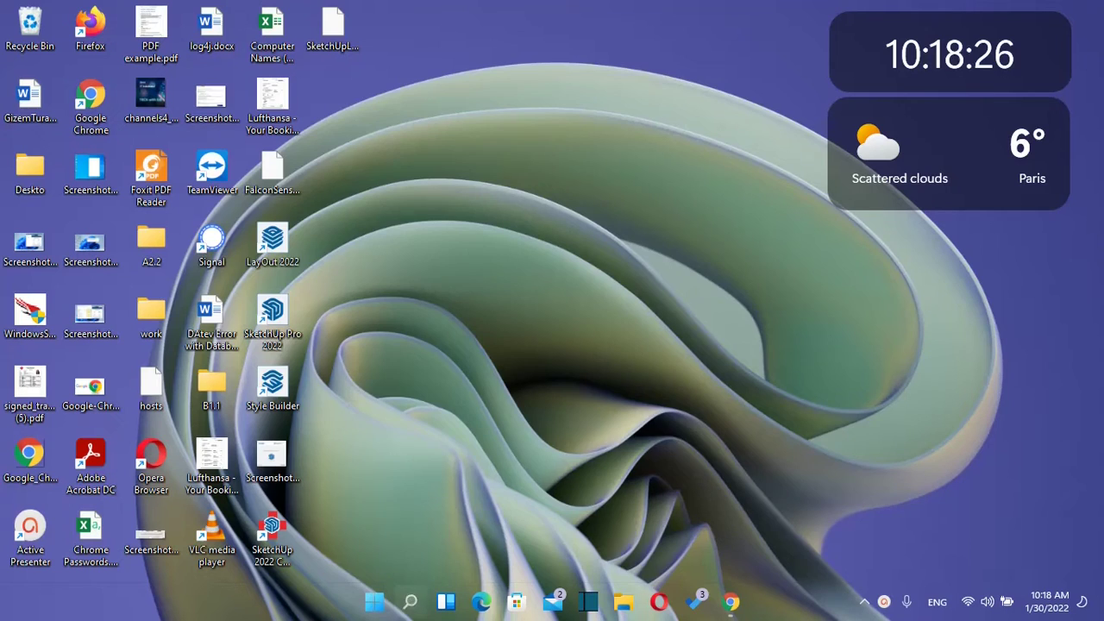
# - Open the optional updates page within the Windows Update advanced options in Settings
pyautogui.click(411, 602)
pyautogui.write('s')
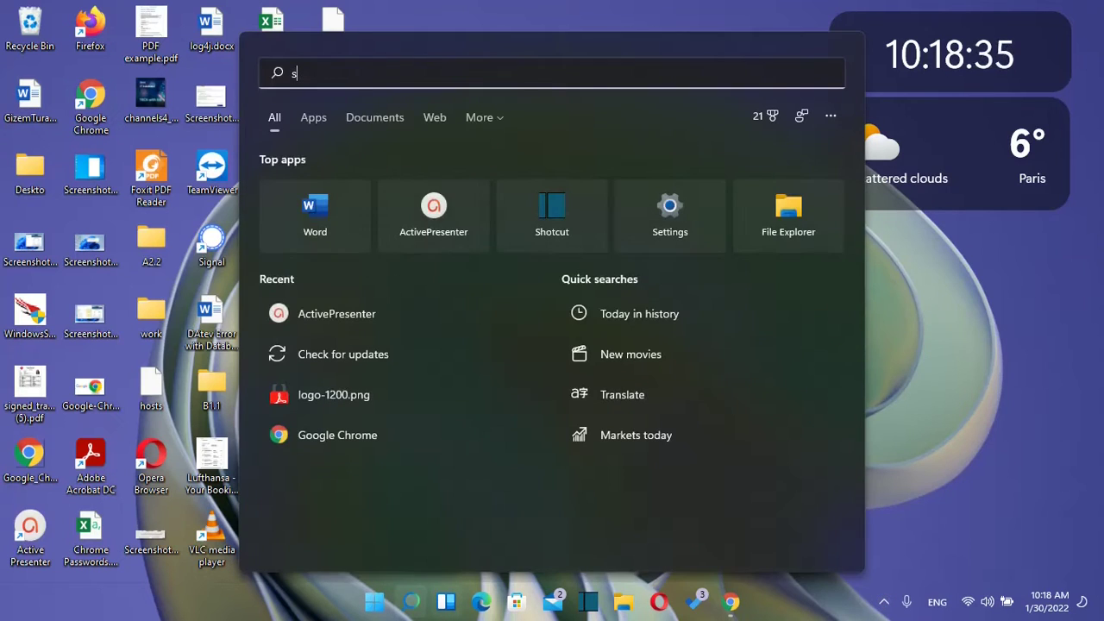
pyautogui.write('ettings')
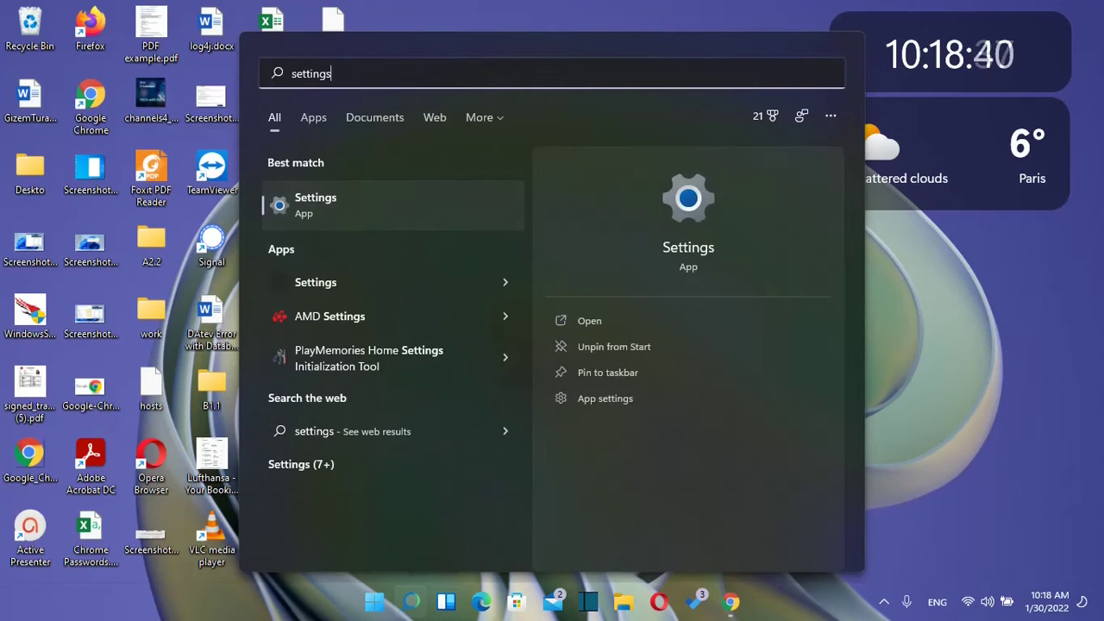
pyautogui.press('Return')
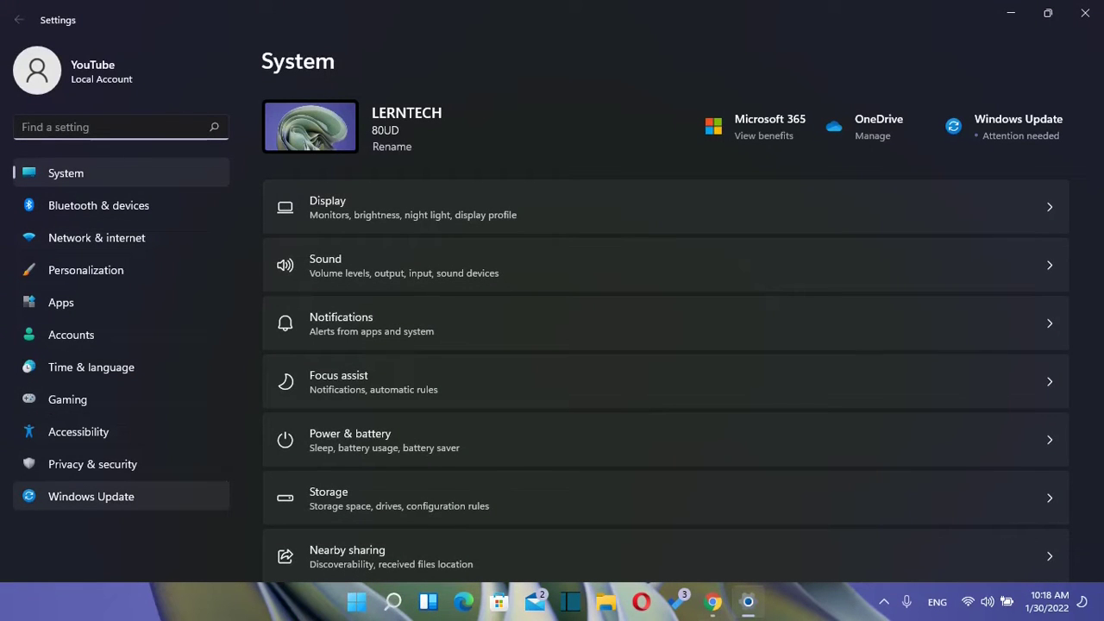
pyautogui.click(91, 497)
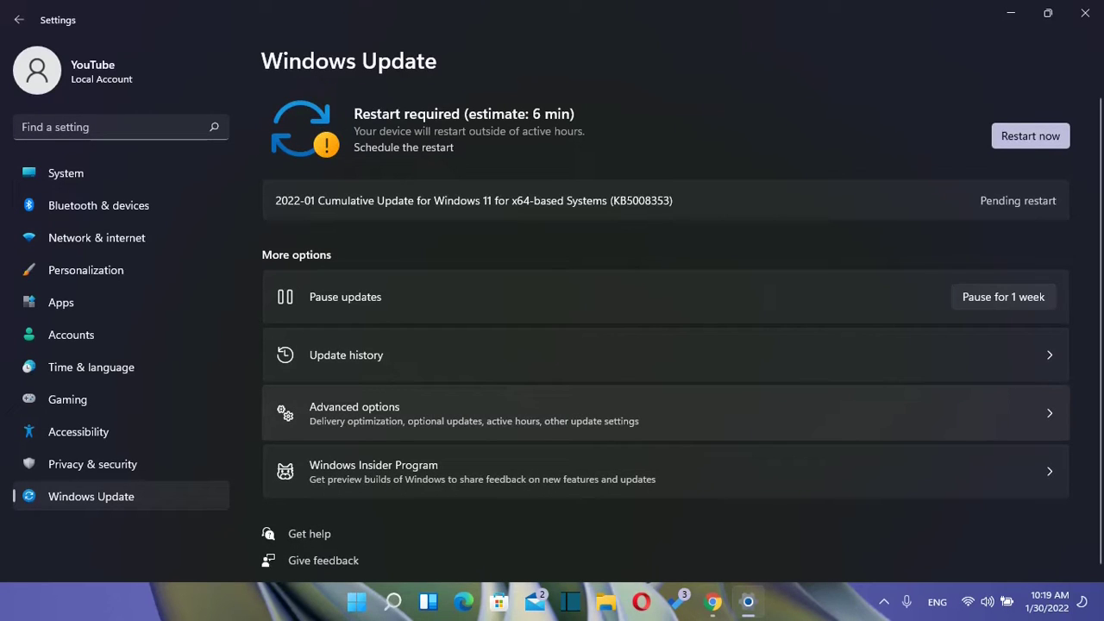
pyautogui.click(665, 414)
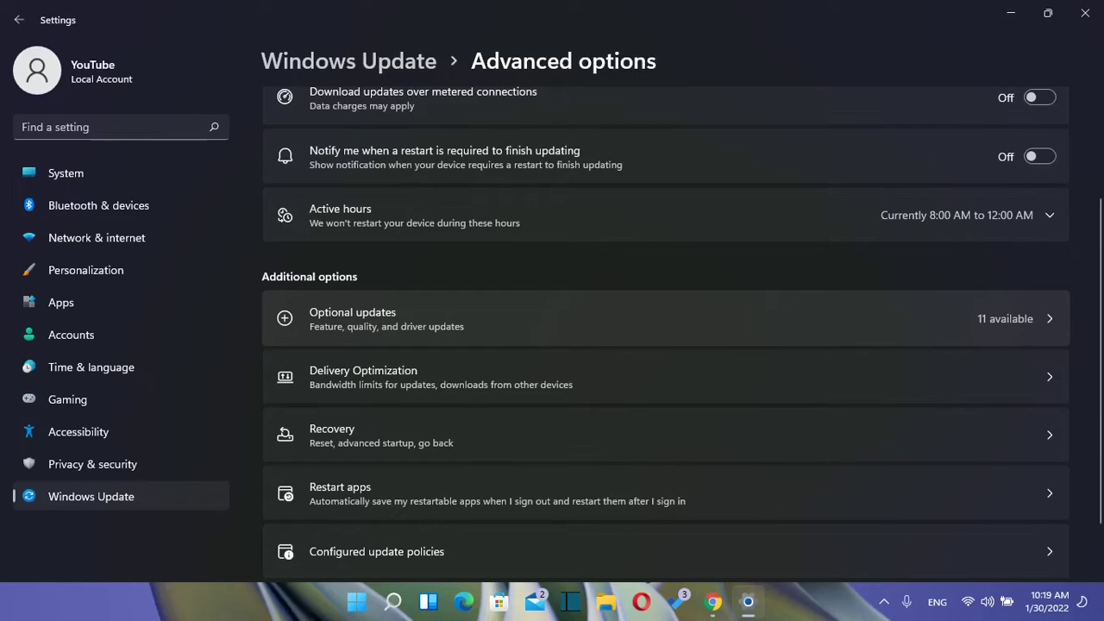
pyautogui.click(665, 319)
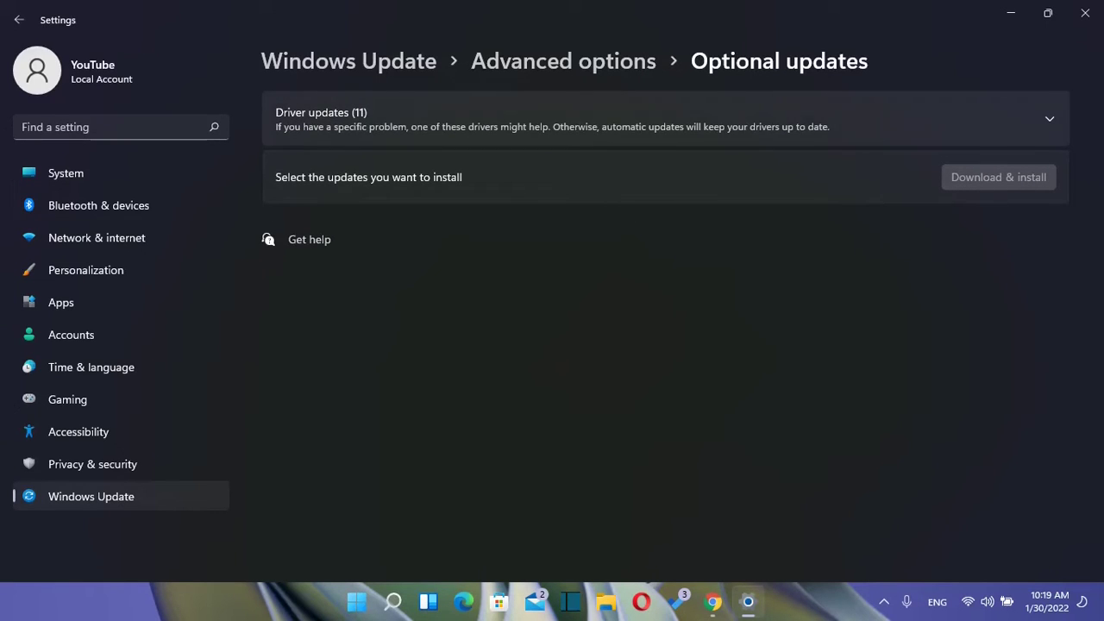
# - Expand the driver updates list, select every listed driver, and download and install them
pyautogui.click(666, 118)
pyautogui.scroll(-4, 664, 337)
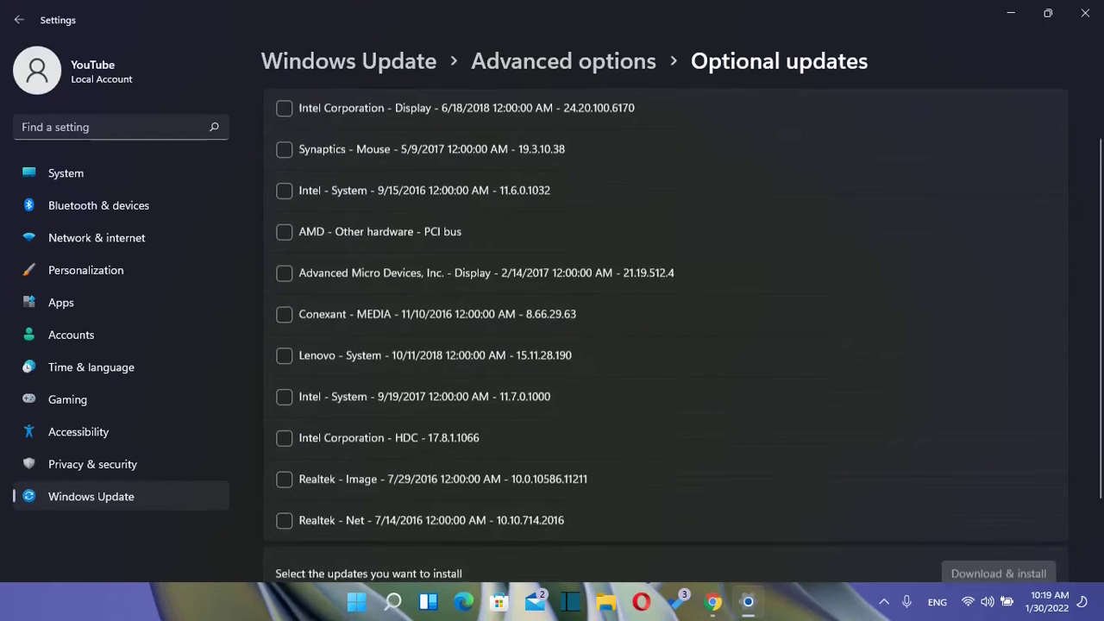
pyautogui.scroll(4, 665, 336)
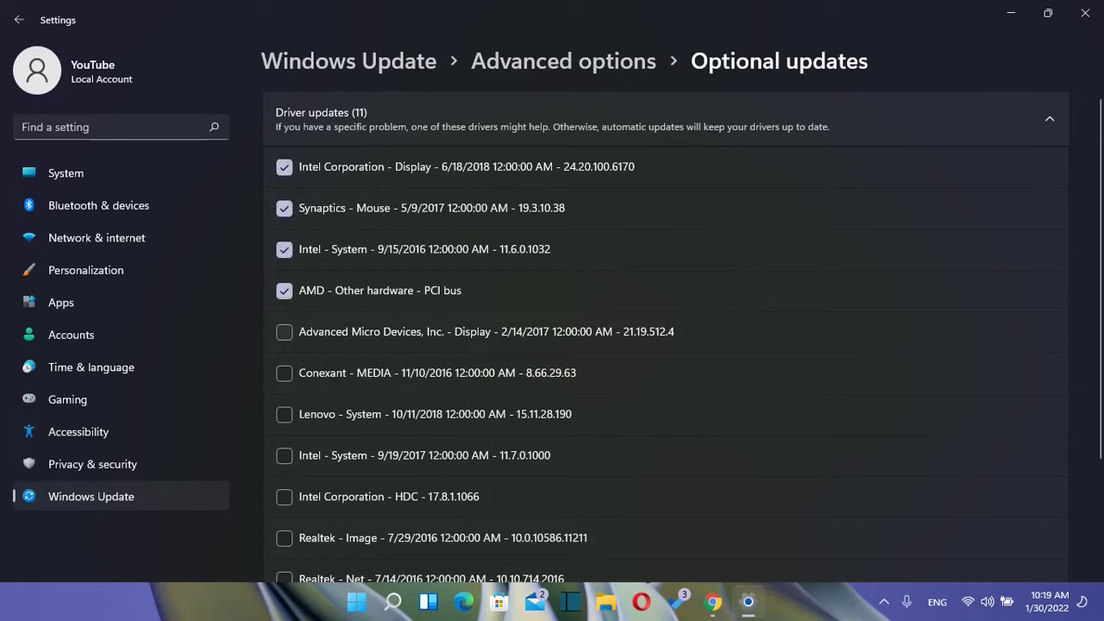
pyautogui.scroll(-3, 664, 336)
pyautogui.scroll(-2, 664, 337)
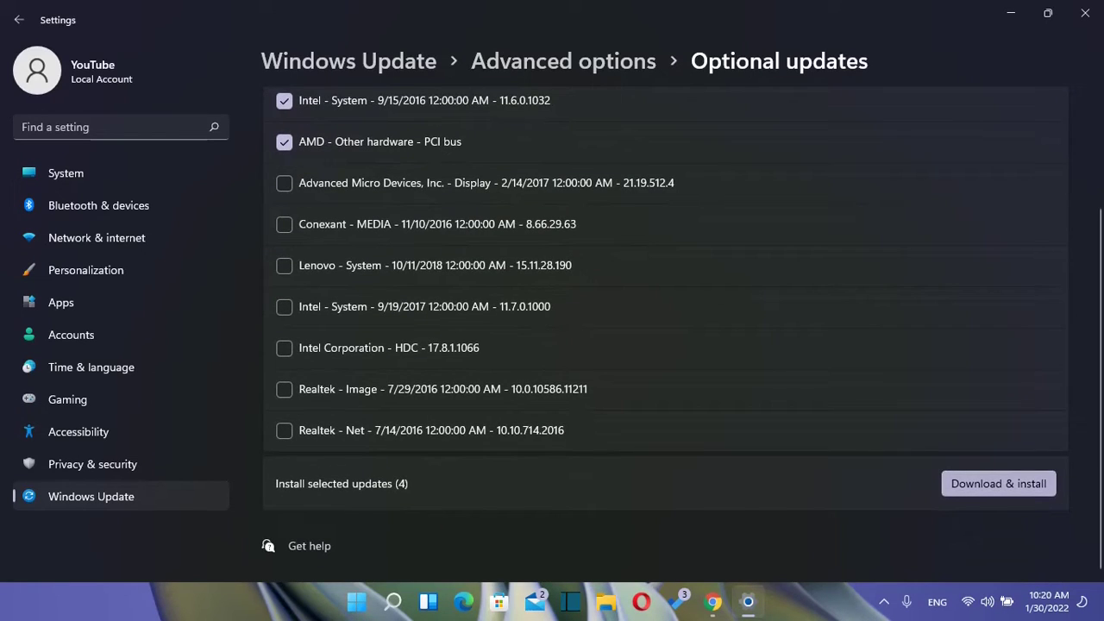
pyautogui.click(284, 183)
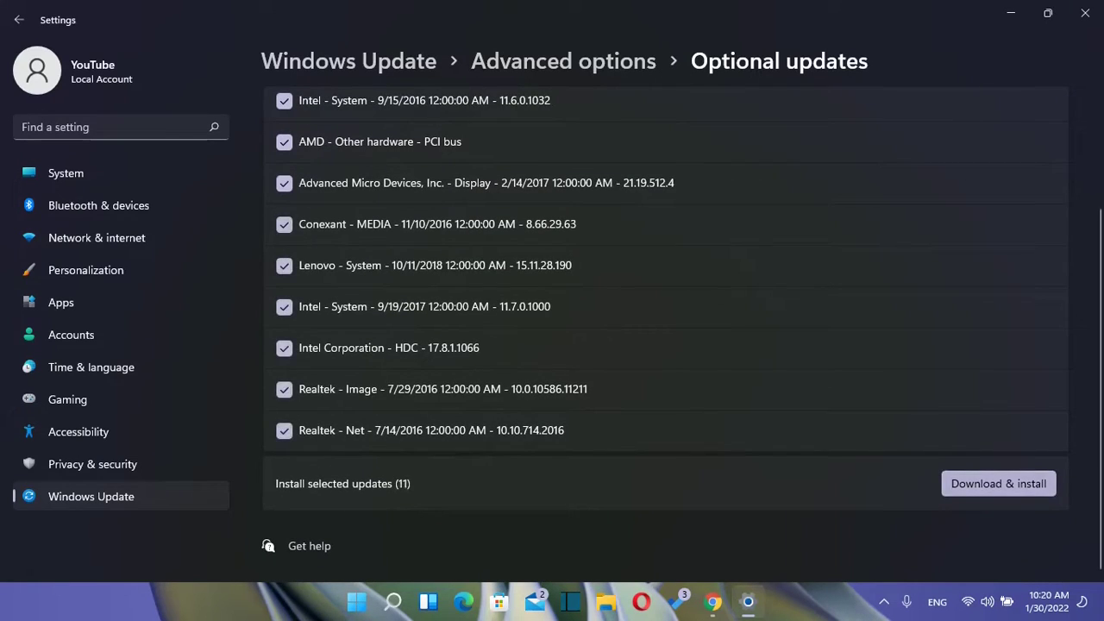
pyautogui.click(998, 483)
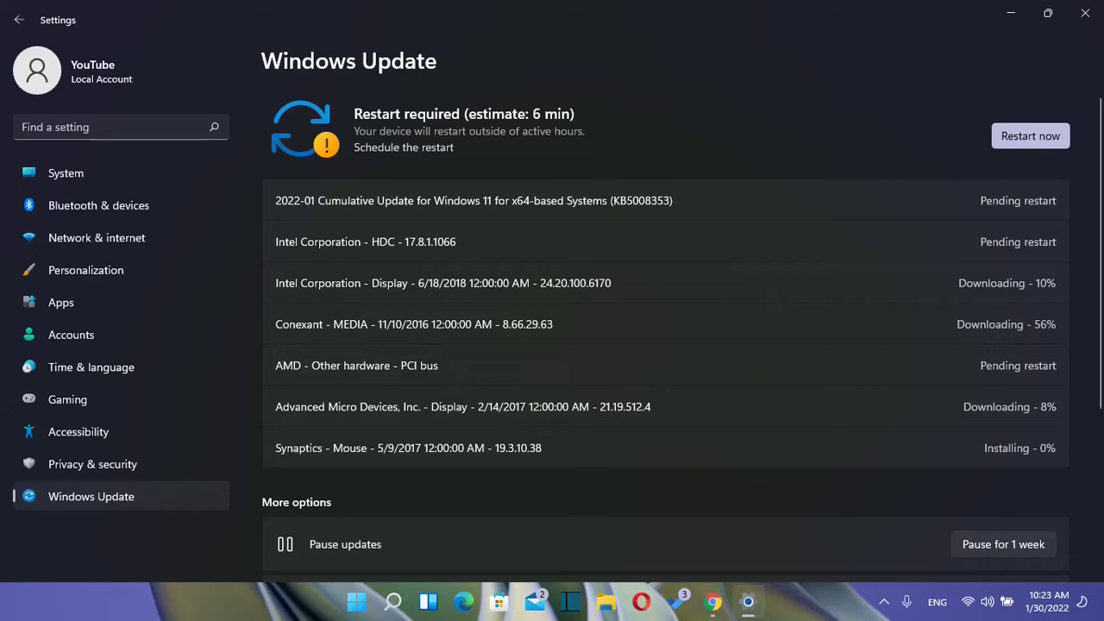
# - Open Device Manager to access the computer's hardware devices
pyautogui.click(392, 601)
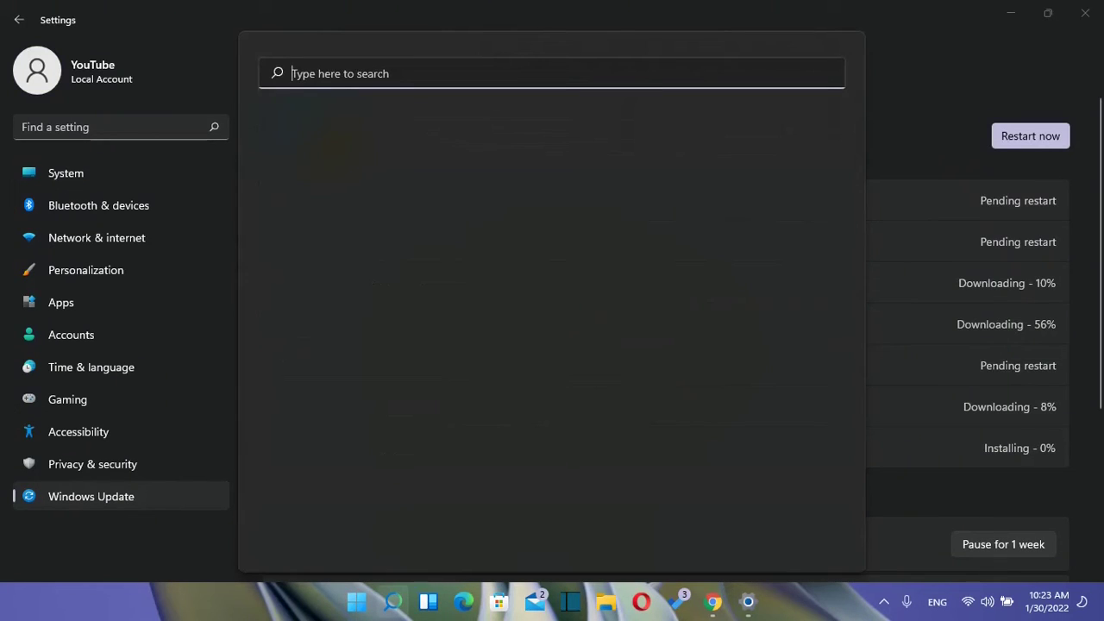
pyautogui.write('device manag')
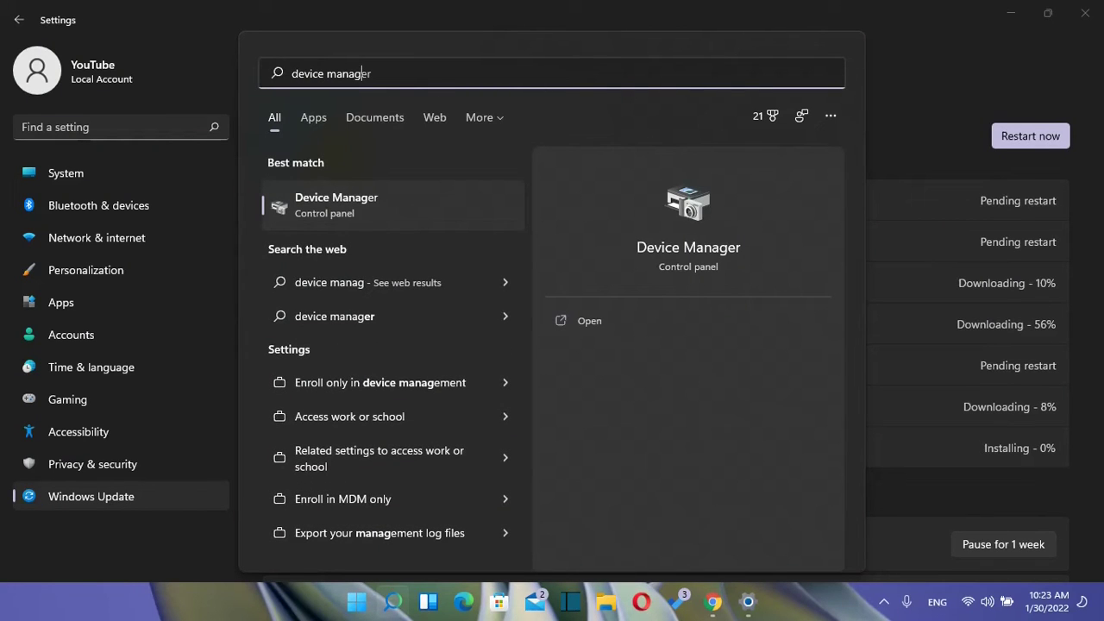
pyautogui.press('Return')
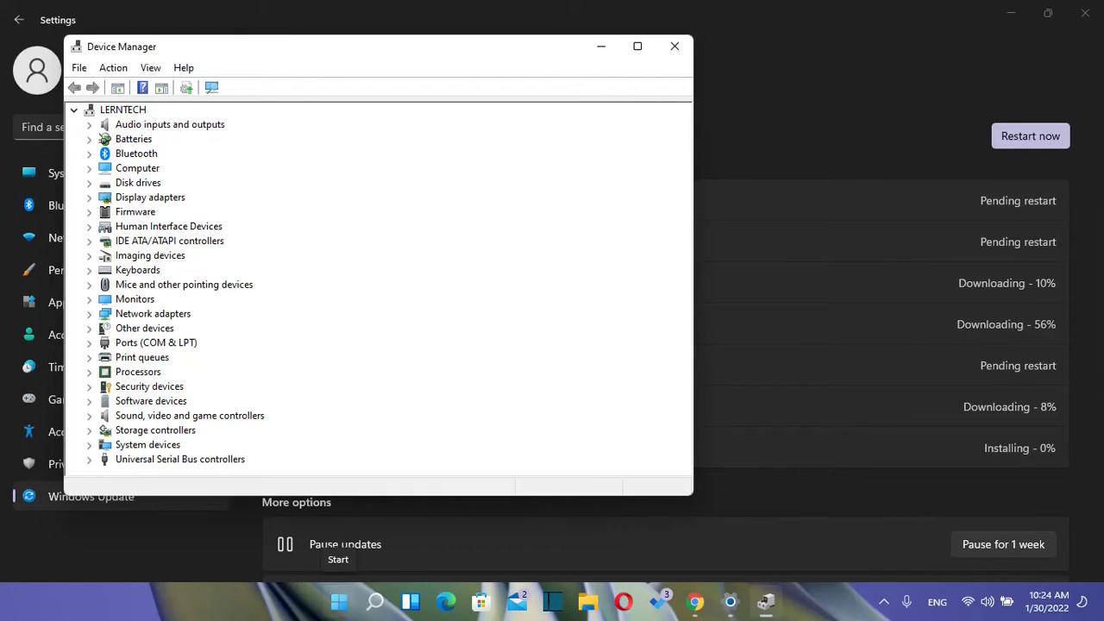
pyautogui.rightClick(338, 602)
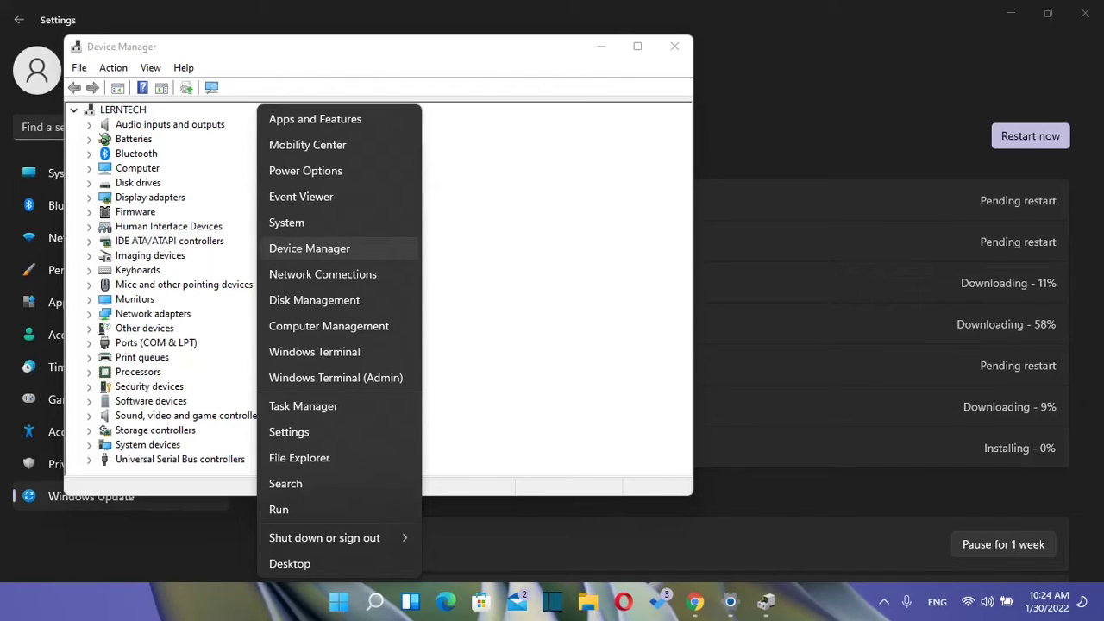
pyautogui.click(309, 249)
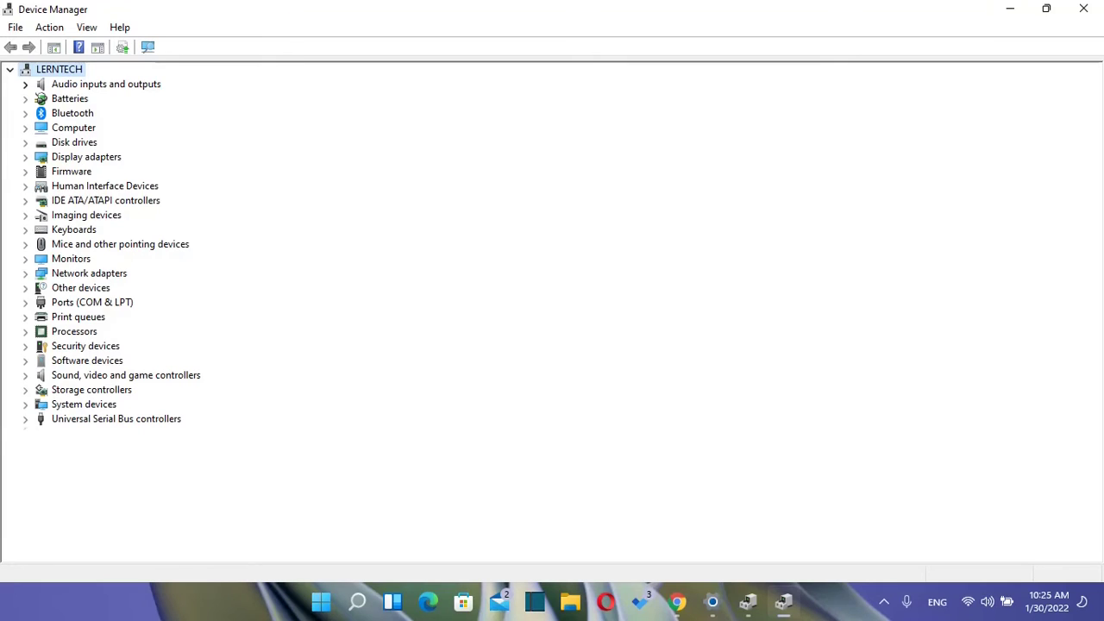
# - Run an automatic driver search for Speakers (Conexant SmartAudio HD) in the audio inputs and outputs category
pyautogui.click(25, 84)
pyautogui.click(105, 83)
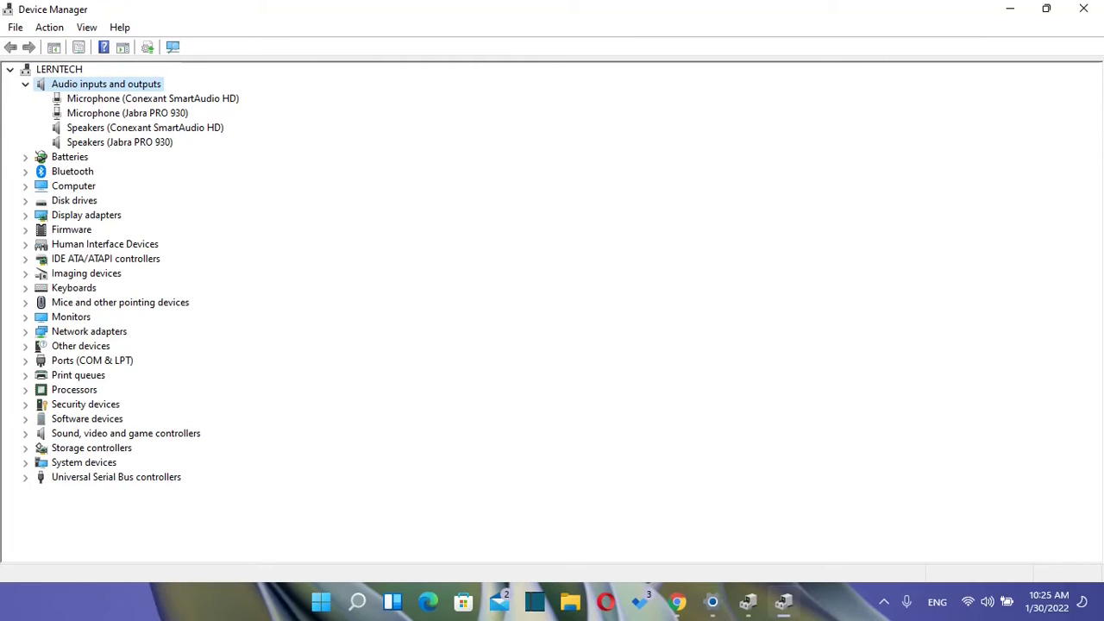
pyautogui.click(144, 128)
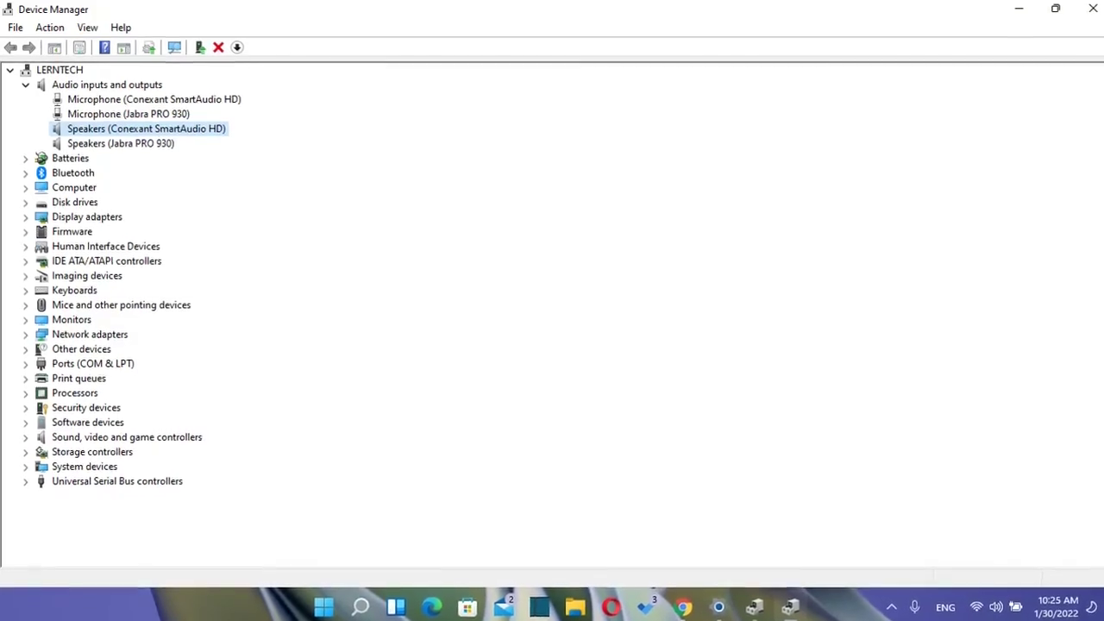
pyautogui.rightClick(110, 134)
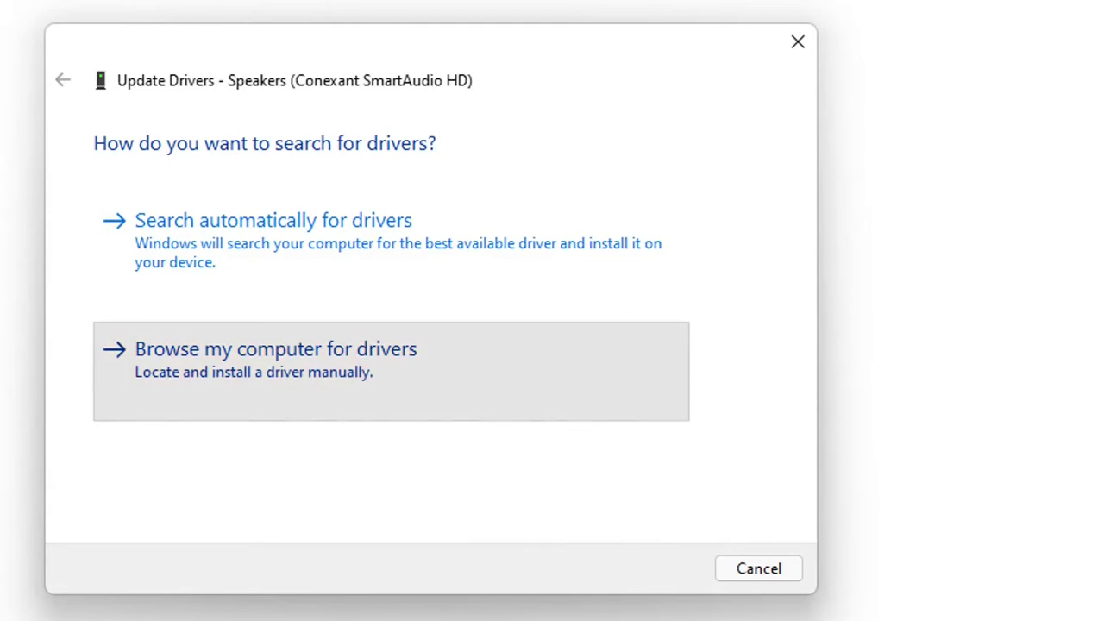
pyautogui.click(276, 354)
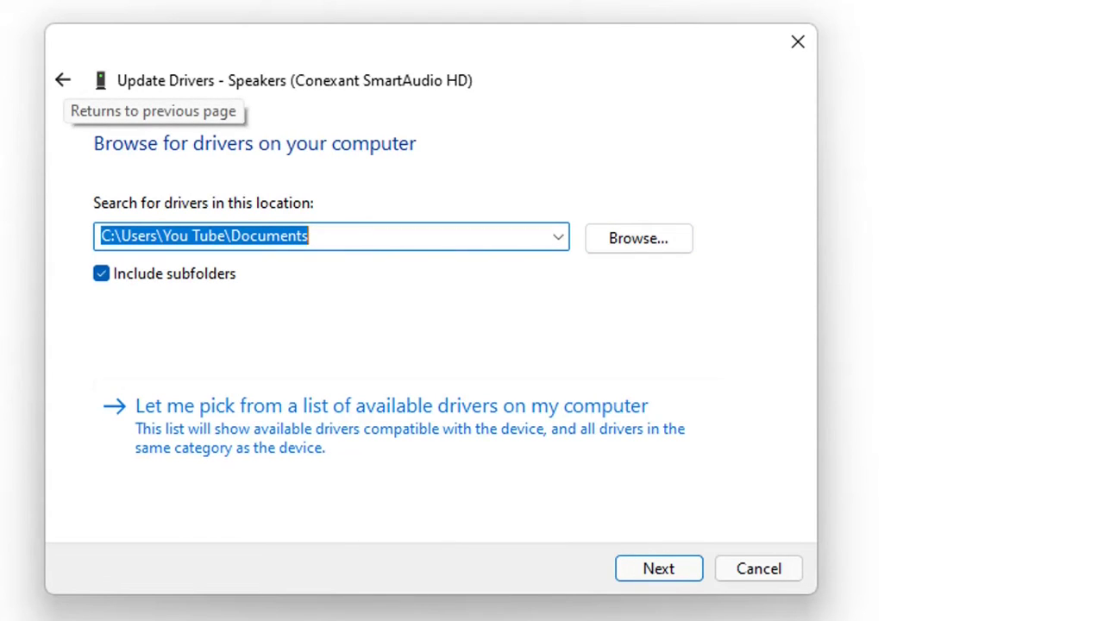
pyautogui.click(62, 80)
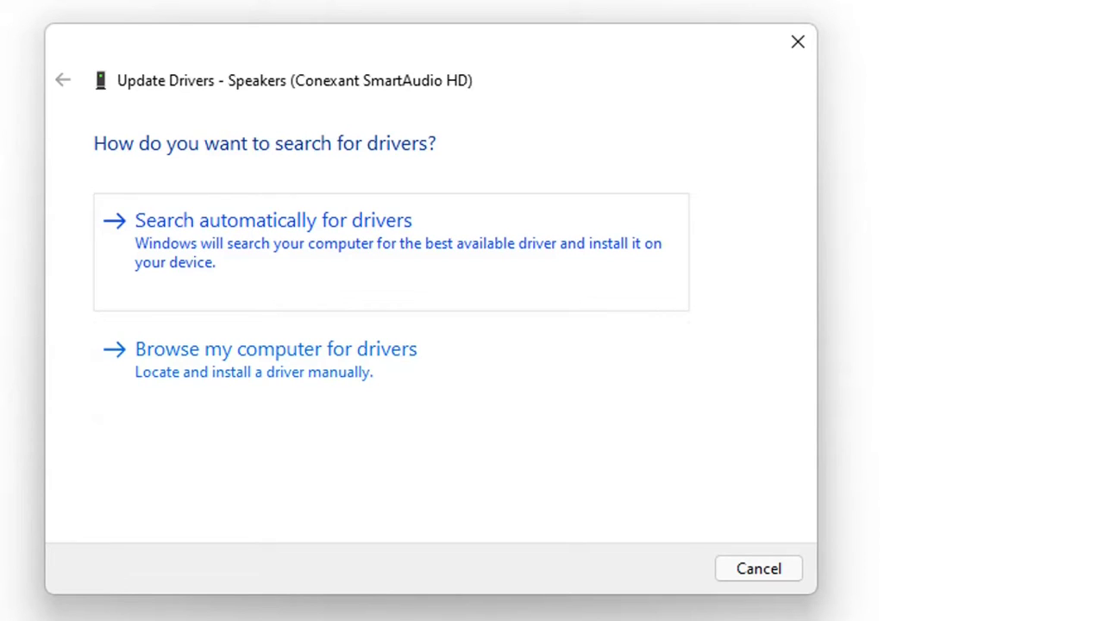
pyautogui.press('Return')
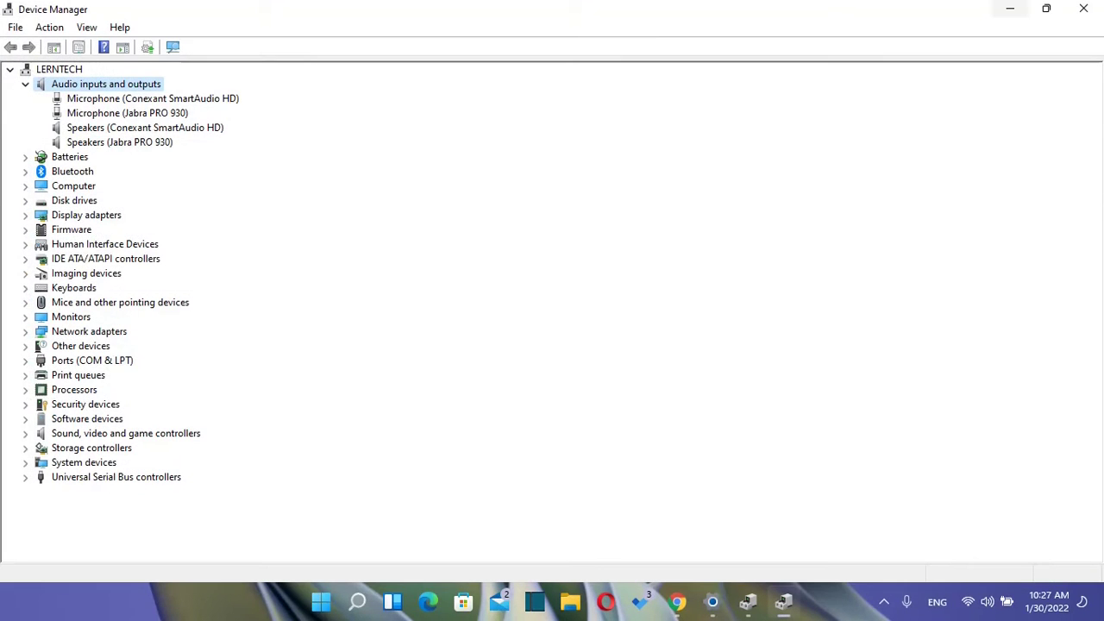
# - Start a driver update for Bluetooth Device (Personal Area Network) in the network adapters category
pyautogui.click(25, 331)
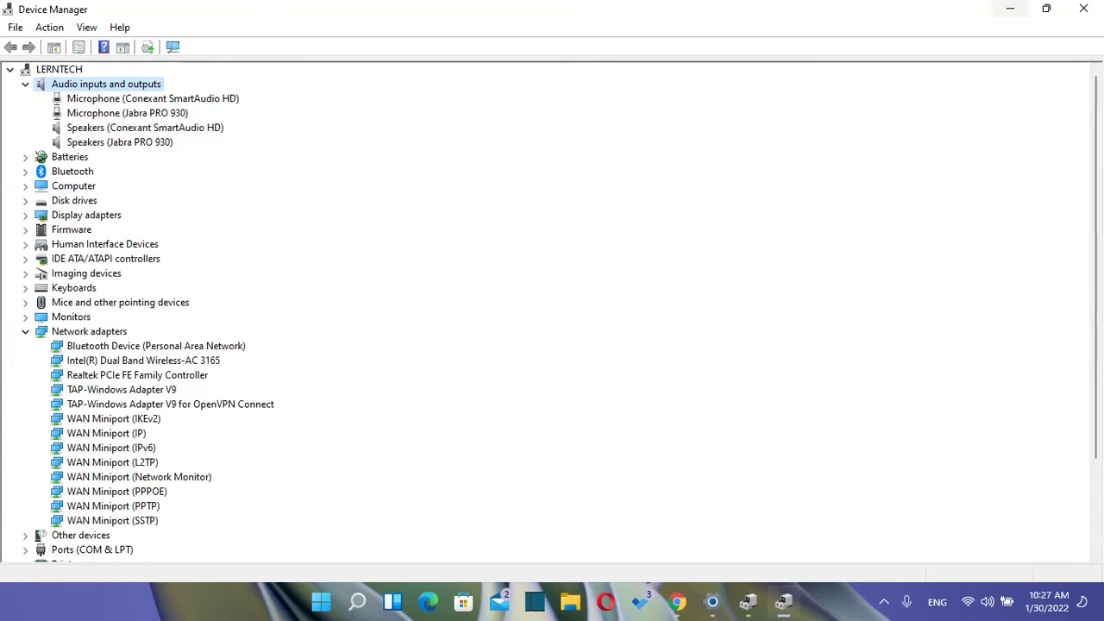
pyautogui.scroll(-3, 552, 310)
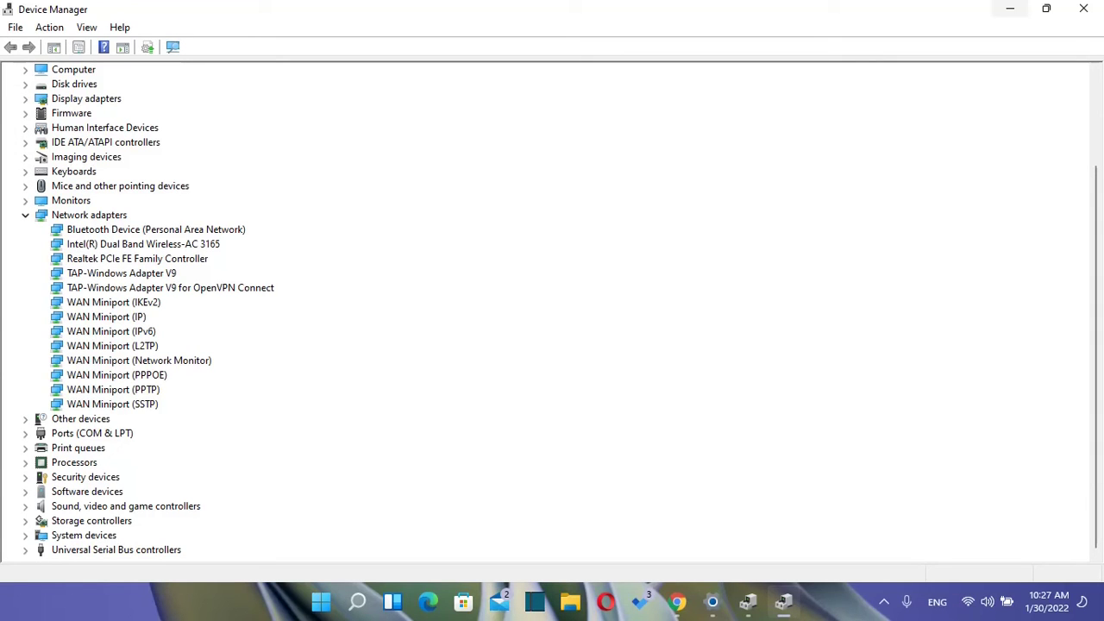
pyautogui.click(156, 229)
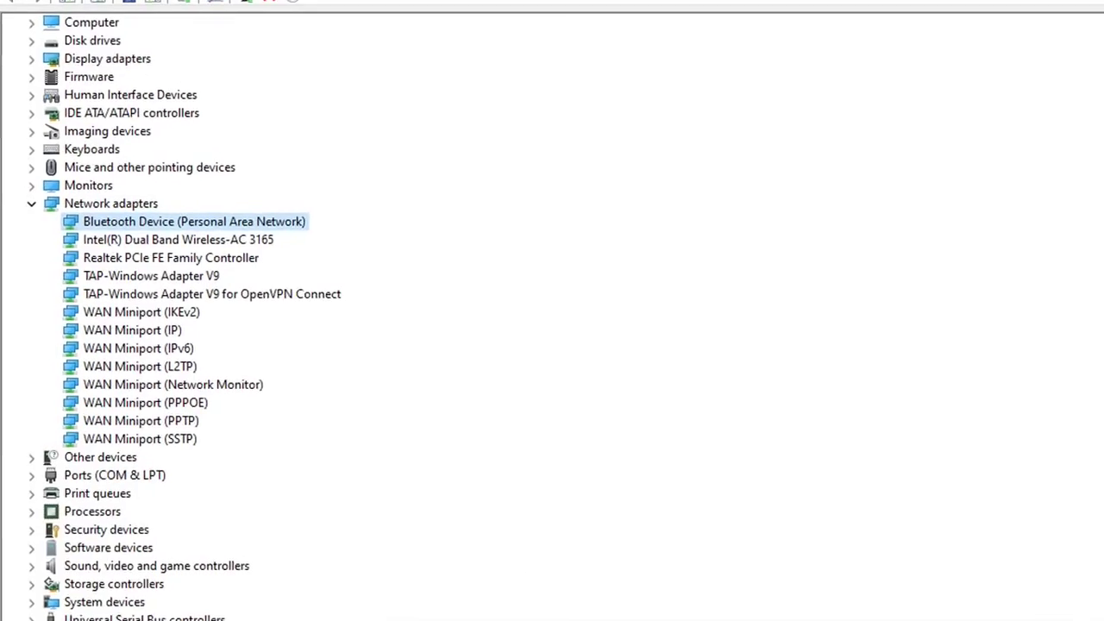
pyautogui.rightClick(120, 222)
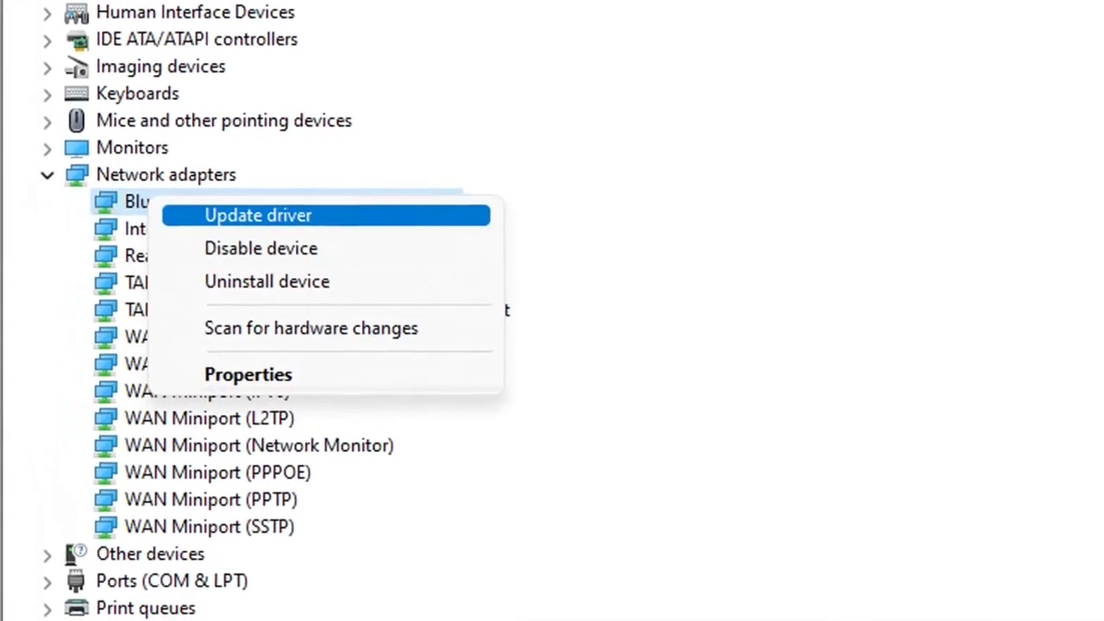
pyautogui.click(258, 214)
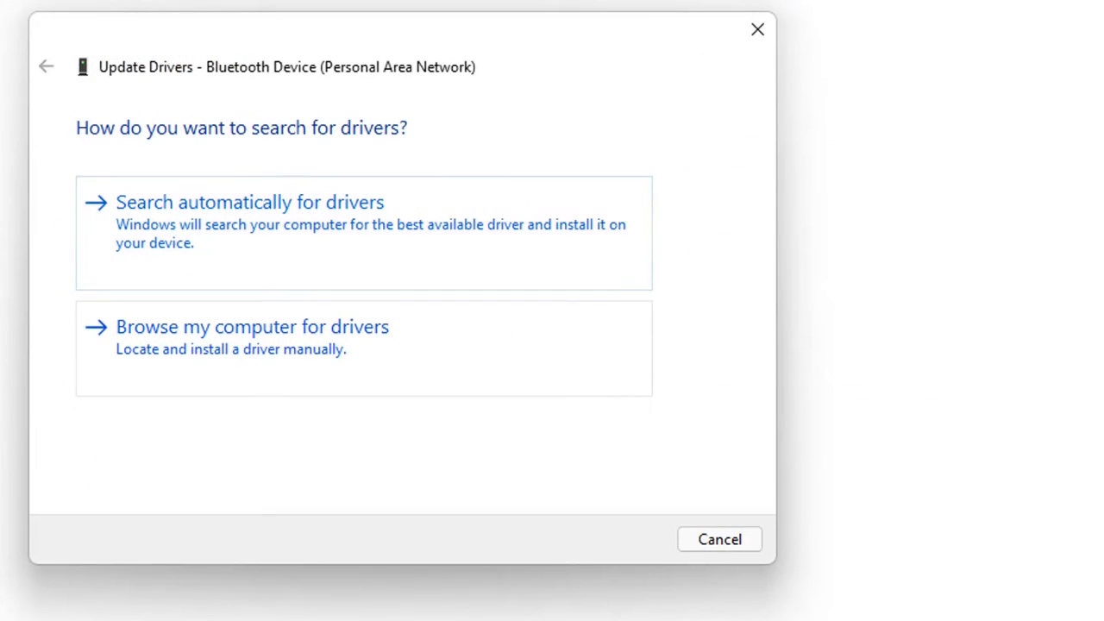
# - Browse the computer for drivers with the Documents folder as location, and install Bluetooth Device (Personal Area Network) from the list of available drivers
pyautogui.click(252, 337)
pyautogui.click(603, 219)
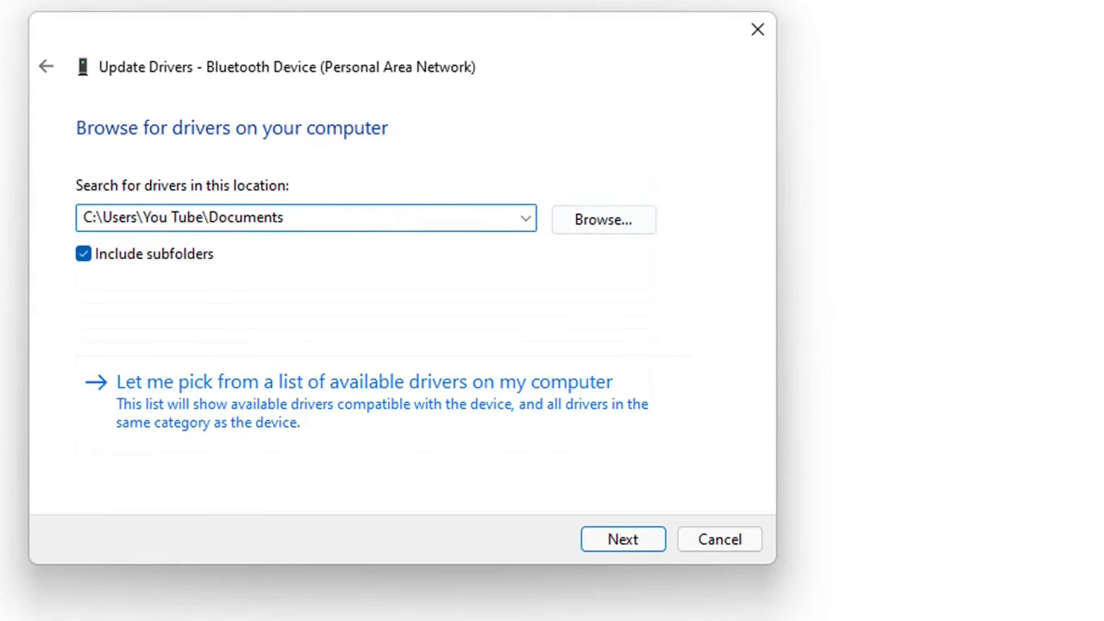
pyautogui.press('Return')
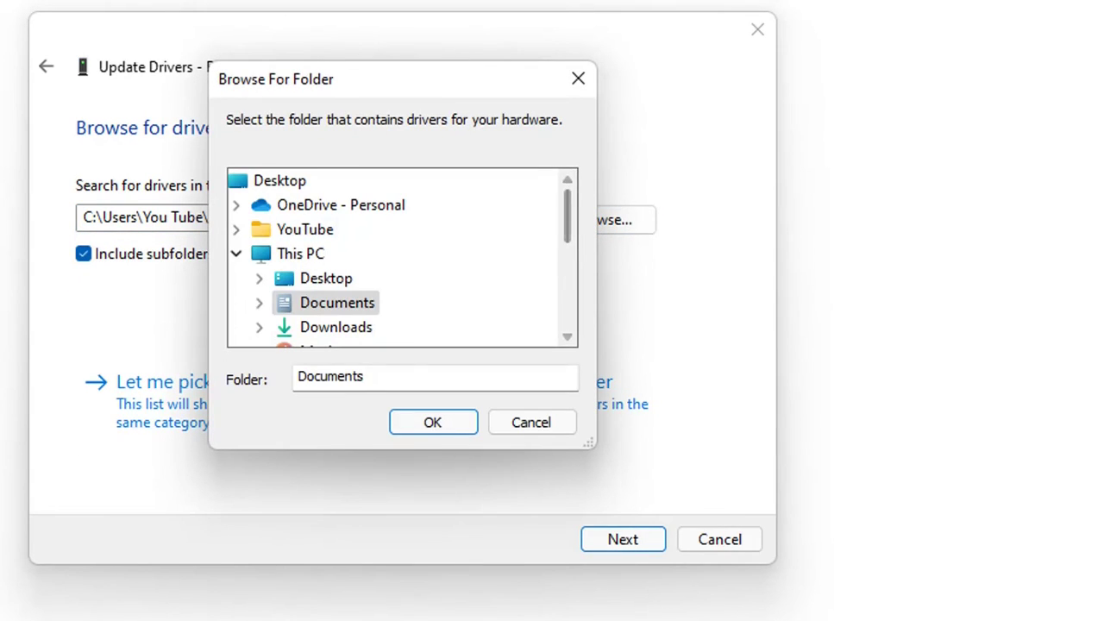
pyautogui.press('Return')
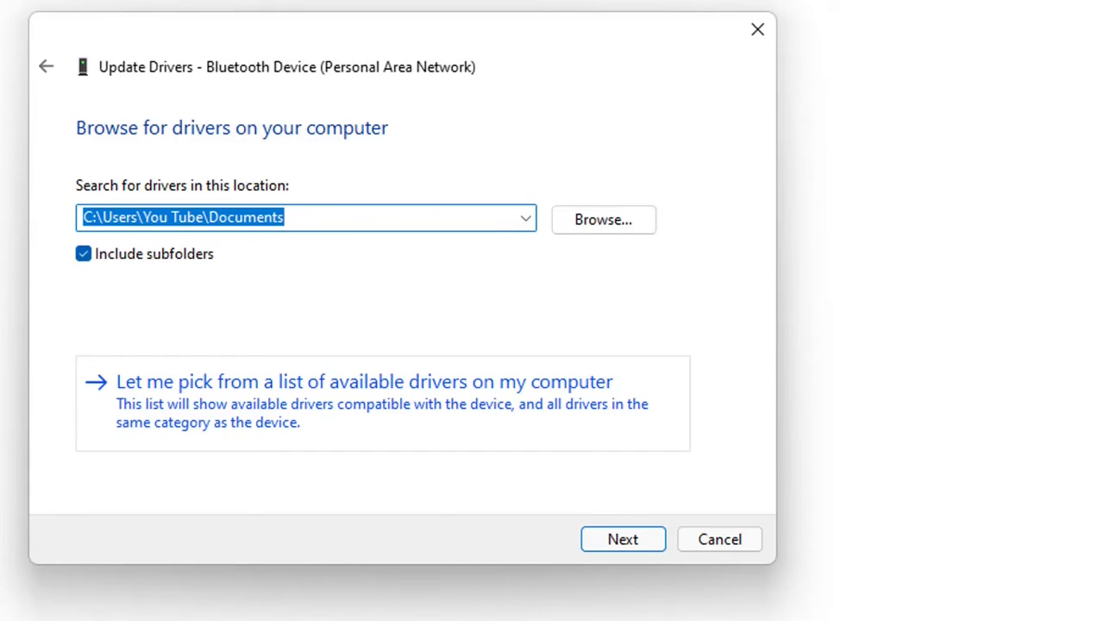
pyautogui.hotkey('alt', 'l')
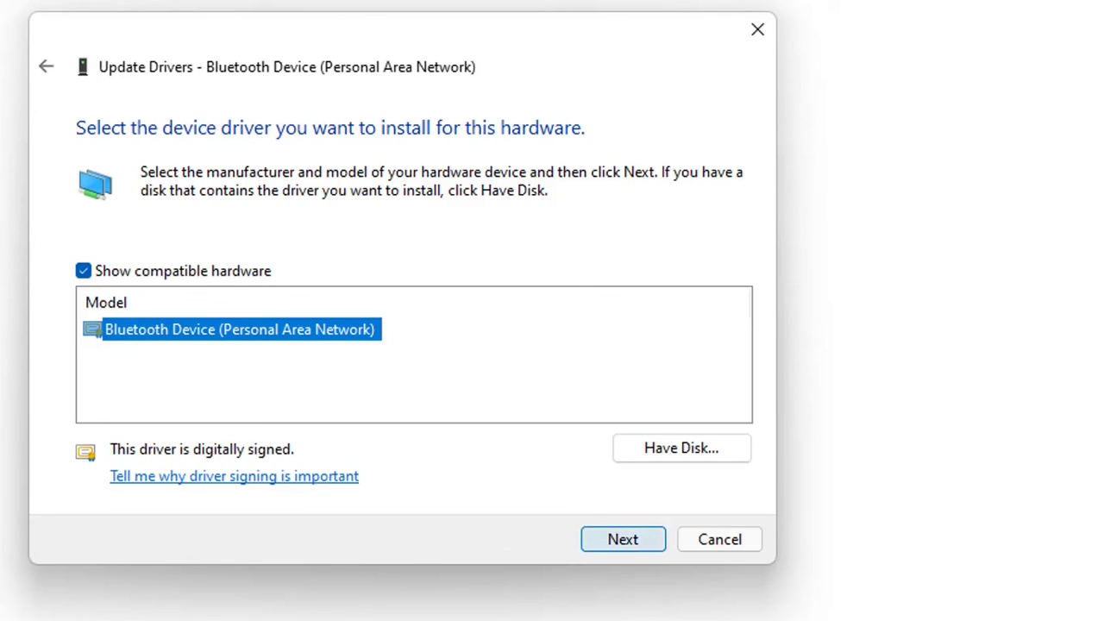
pyautogui.click(622, 539)
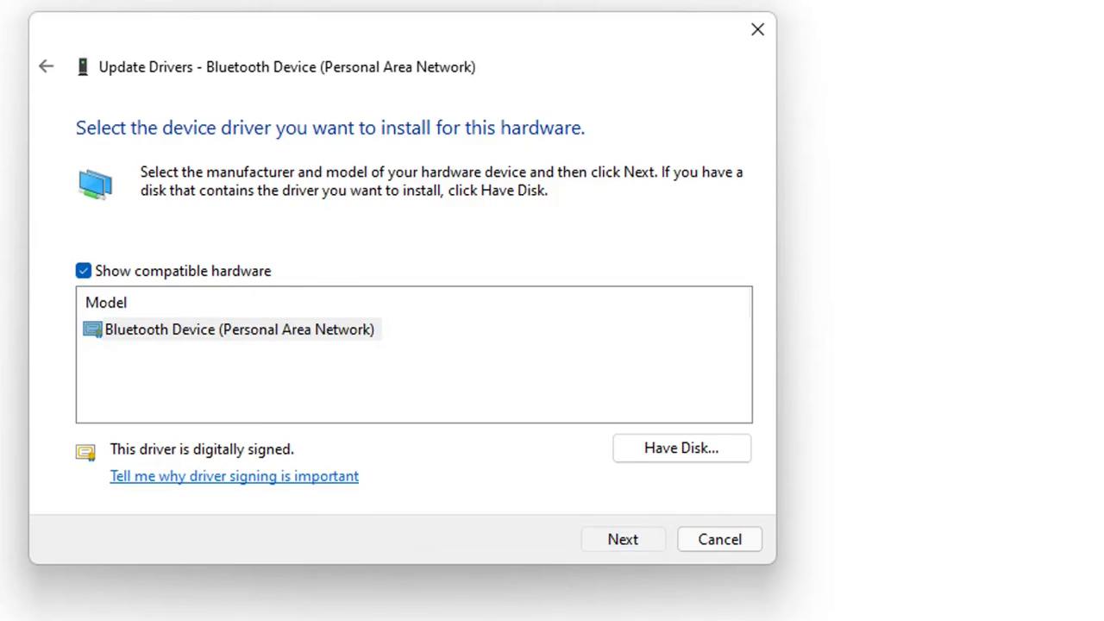